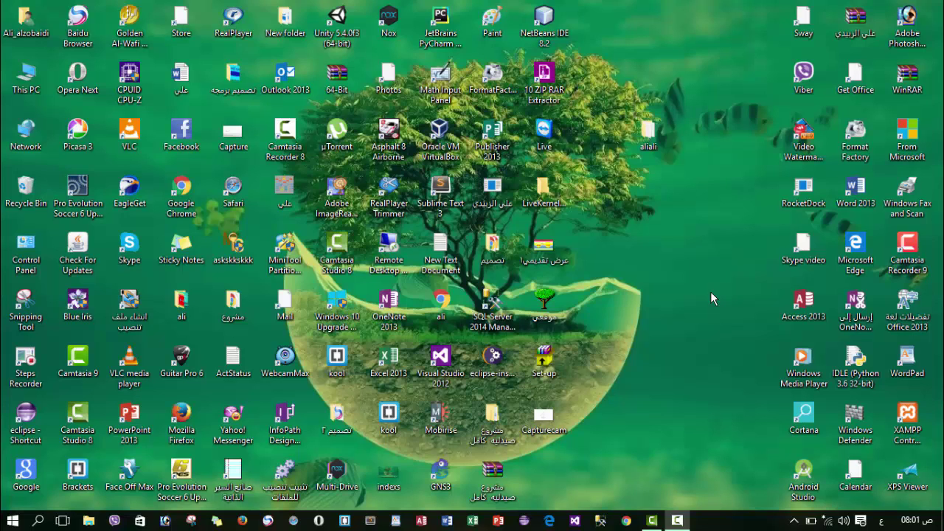
right_click(676, 232)
left_click(693, 274)
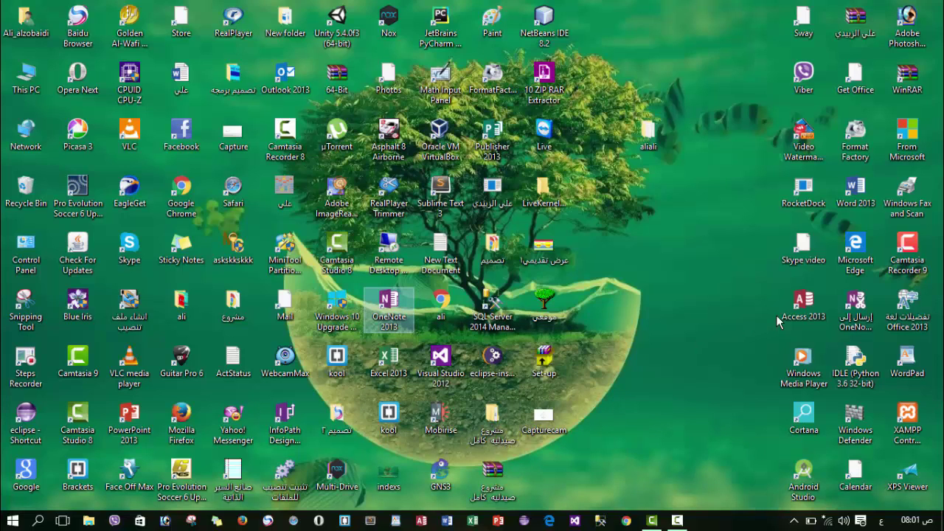
left_click(815, 310)
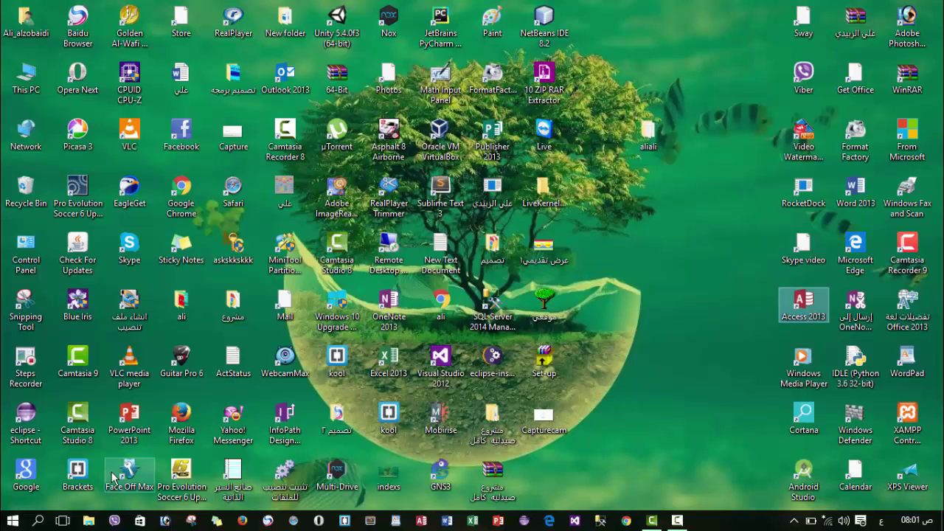
left_click(130, 441)
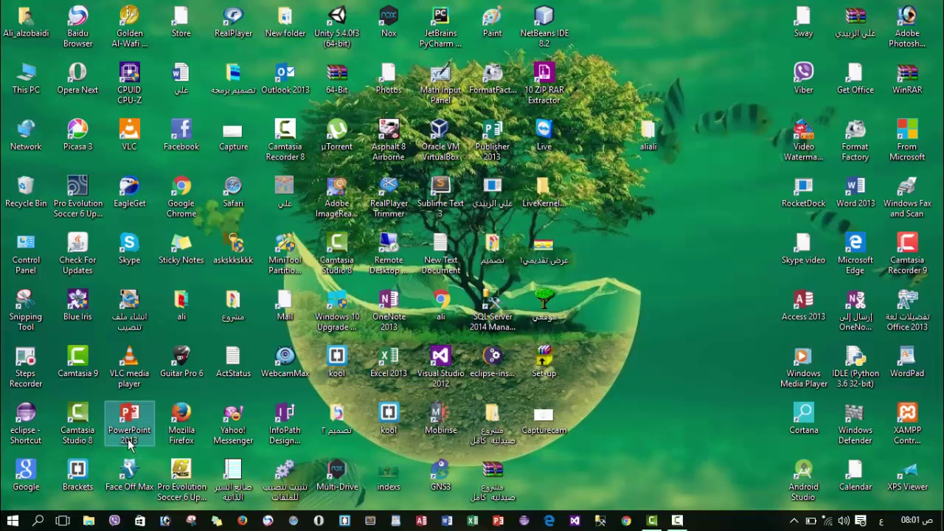
- Search Windows for "microsoft", look through the suggested apps, and clear the search text
left_click(40, 521)
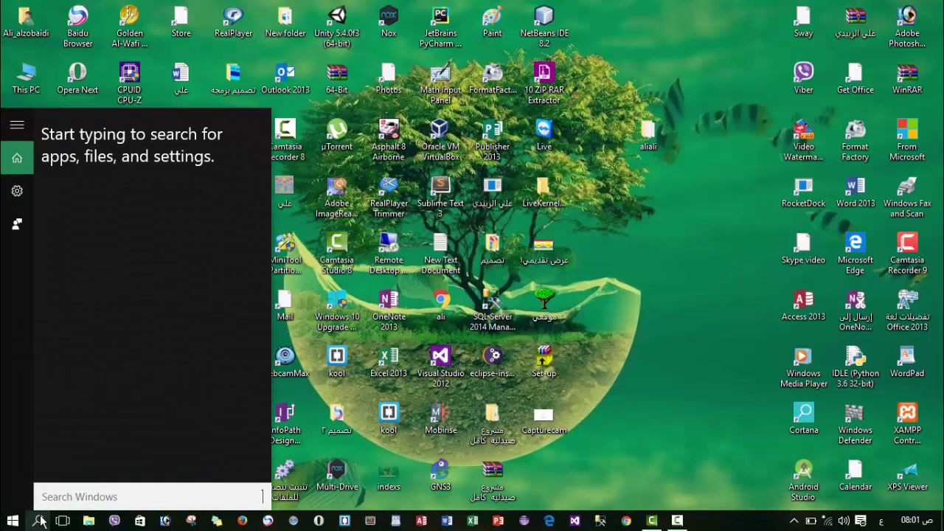
type("ةهؤ")
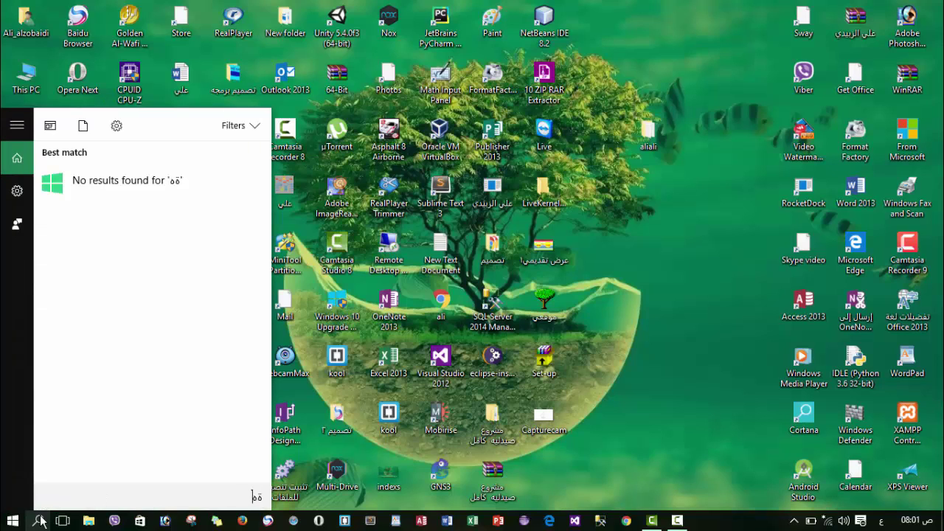
key("BackSpace")
key("BackSpace")
key("alt+shift")
type("mic")
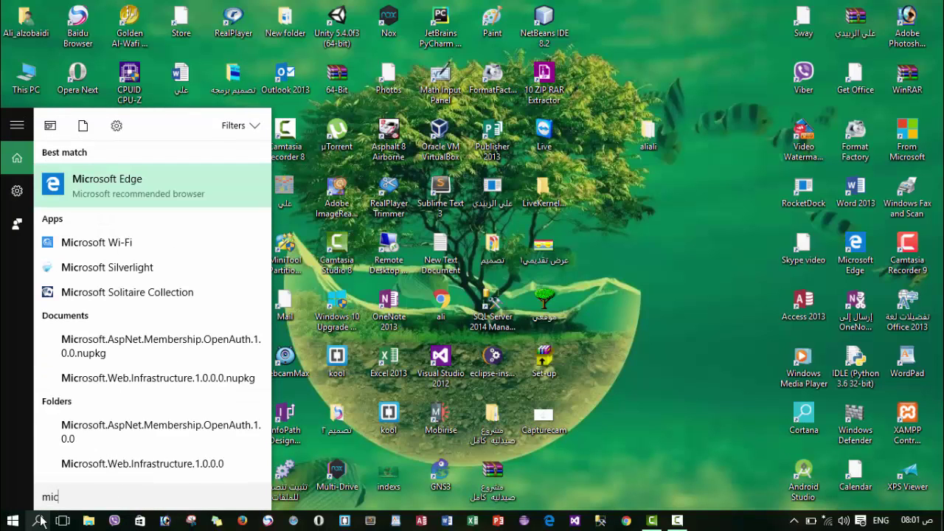
key("BackSpace")
key("BackSpace")
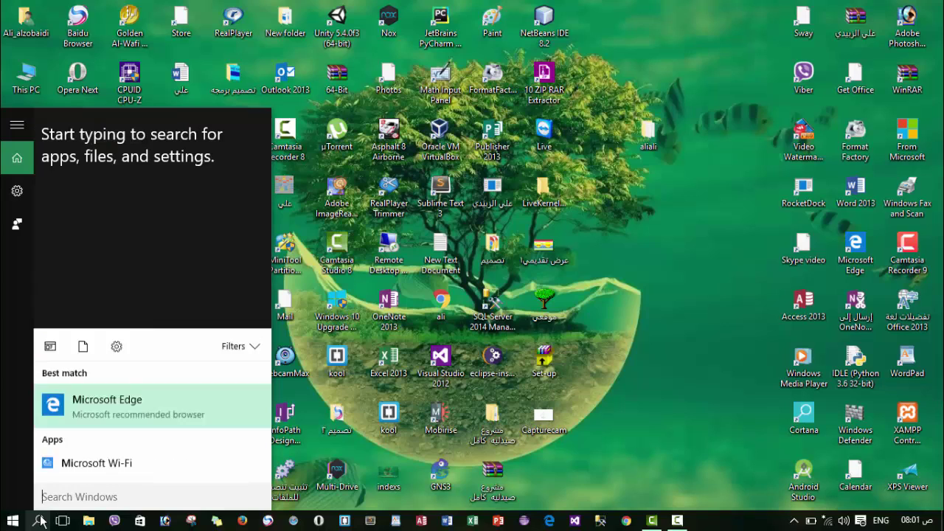
type("micro")
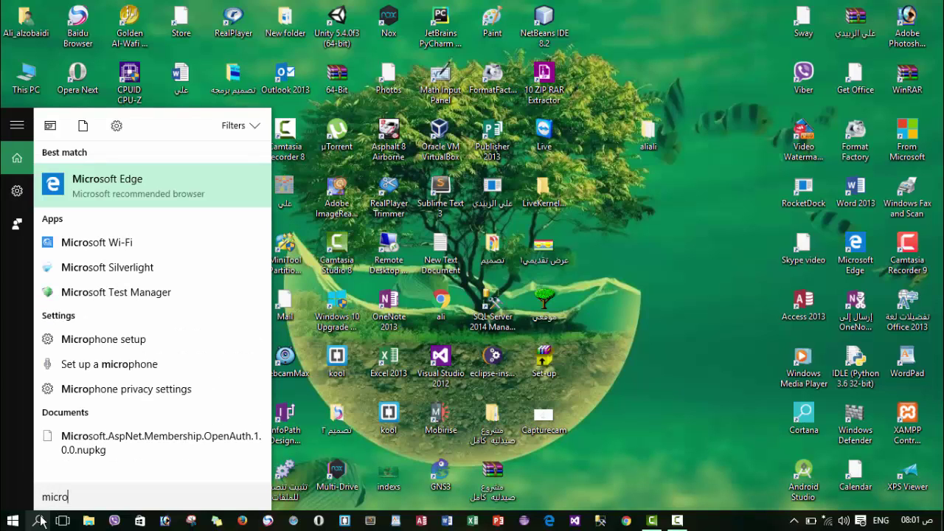
type("soft")
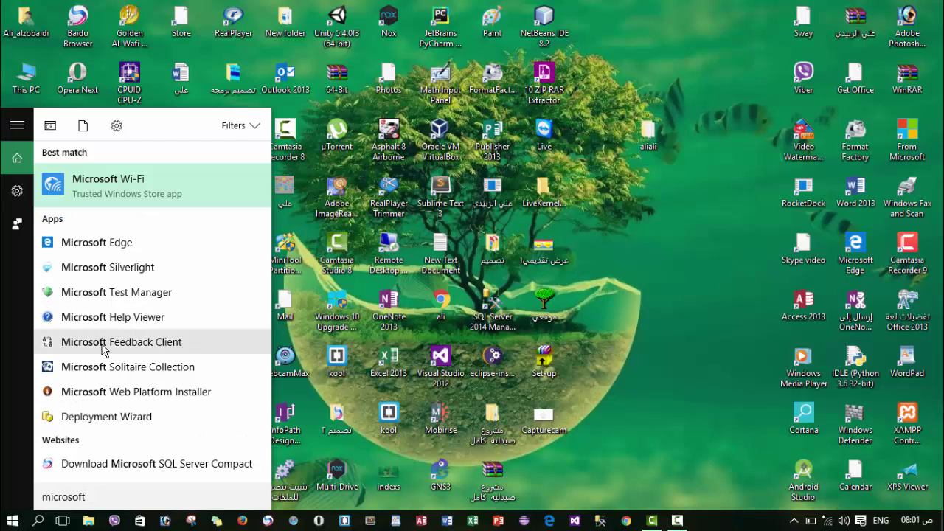
key("BackSpace")
key("BackSpace")
key("BackSpace")
key("BackSpace")
key("BackSpace")
key("BackSpace")
key("BackSpace")
key("BackSpace")
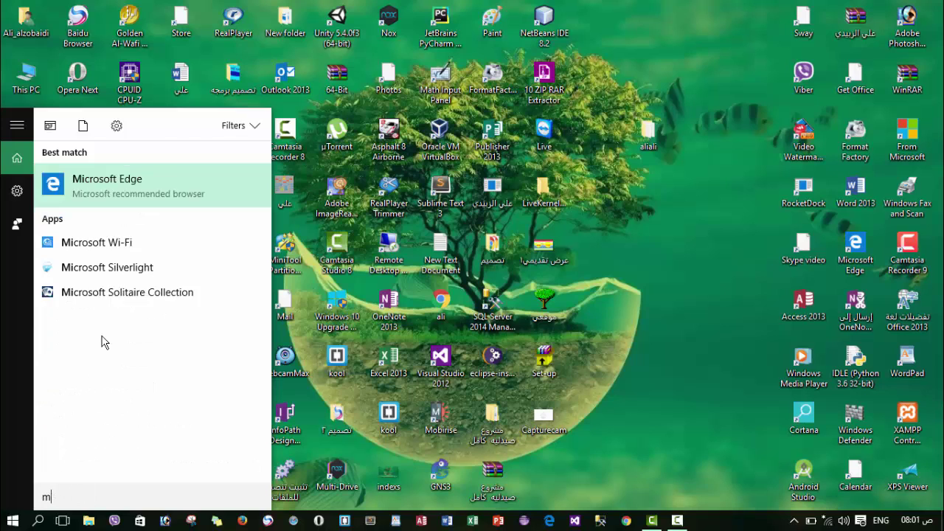
- Launch Word 2013 from the Microsoft Office 2013 folder in the full app list and create a blank document
left_click(13, 520)
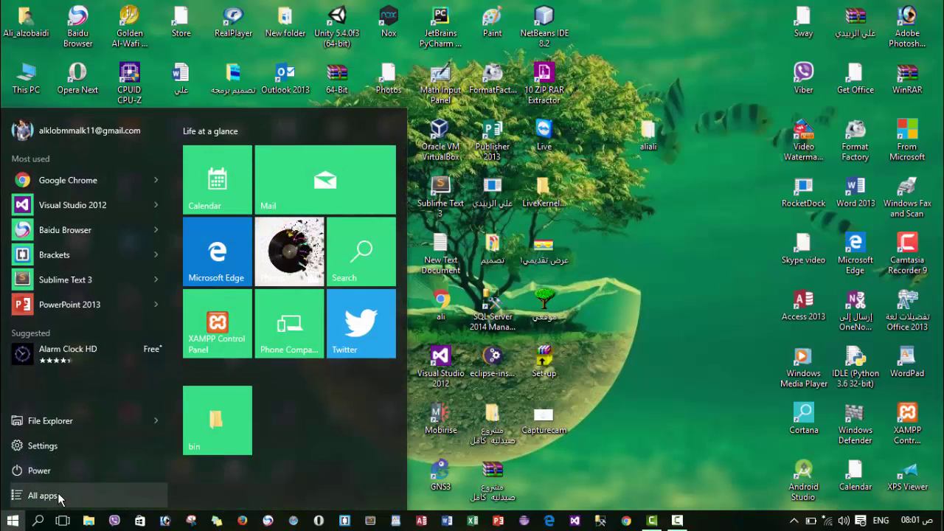
left_click(51, 495)
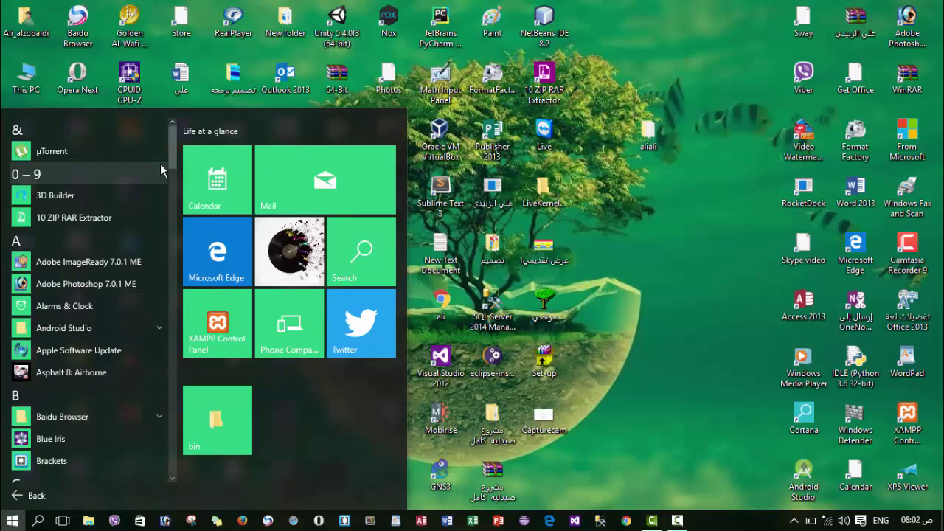
left_click_drag(169, 151, 174, 282)
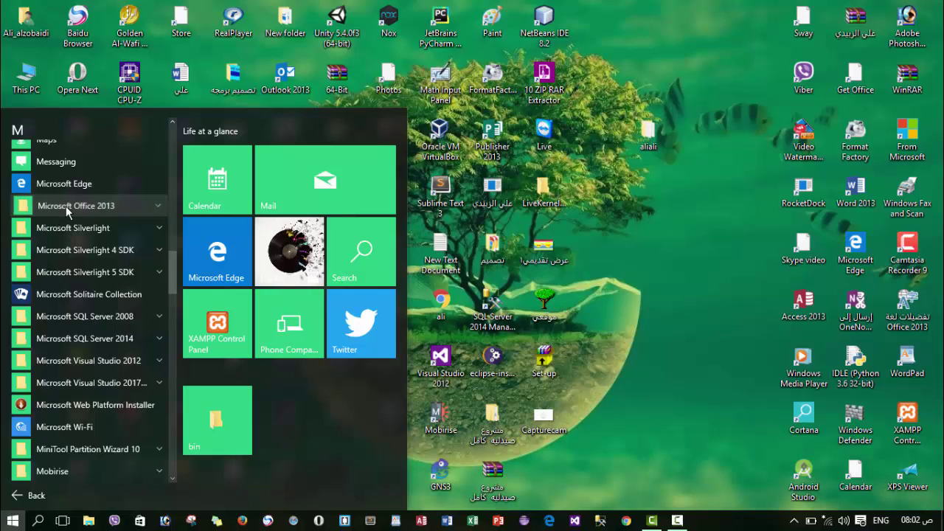
left_click(158, 208)
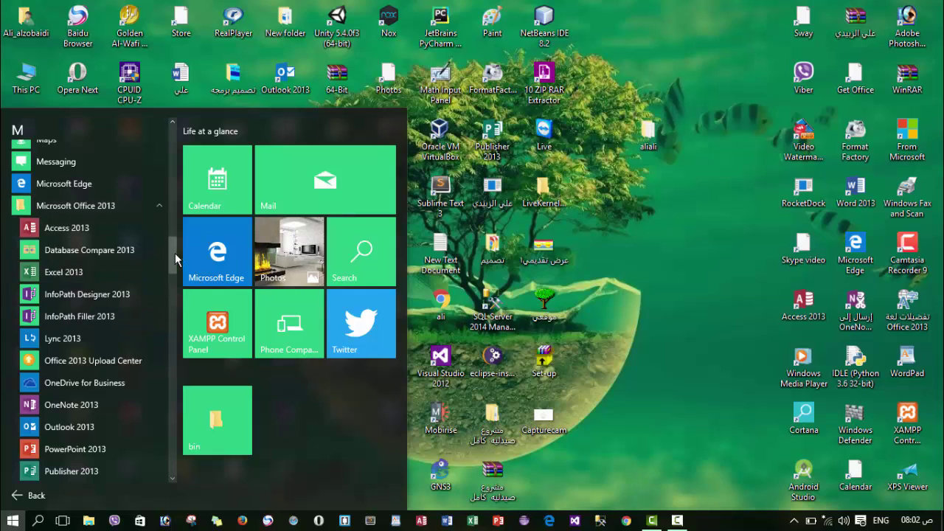
left_click_drag(175, 253, 171, 273)
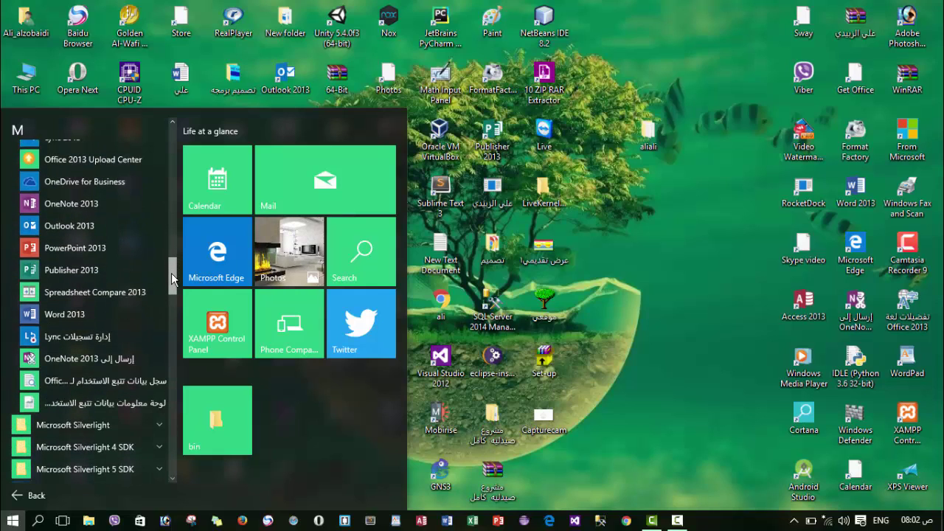
left_click(116, 329)
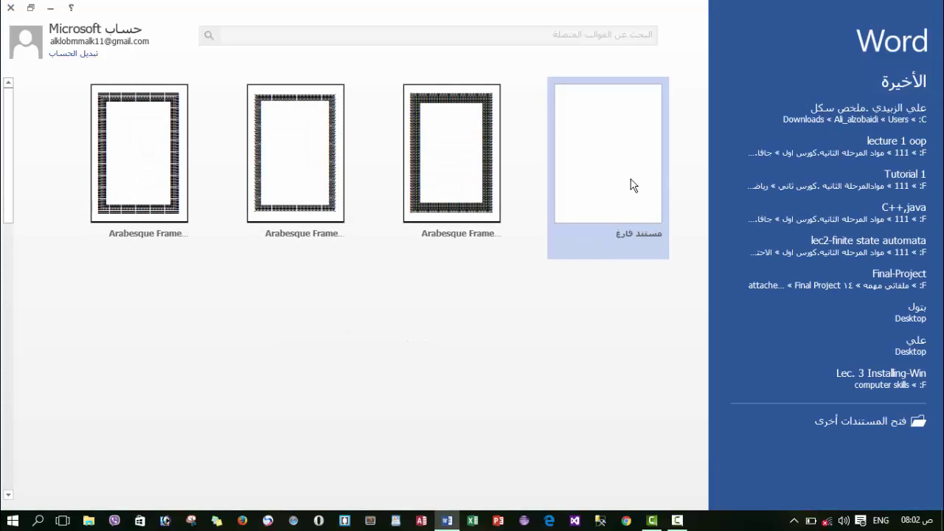
left_click(601, 205)
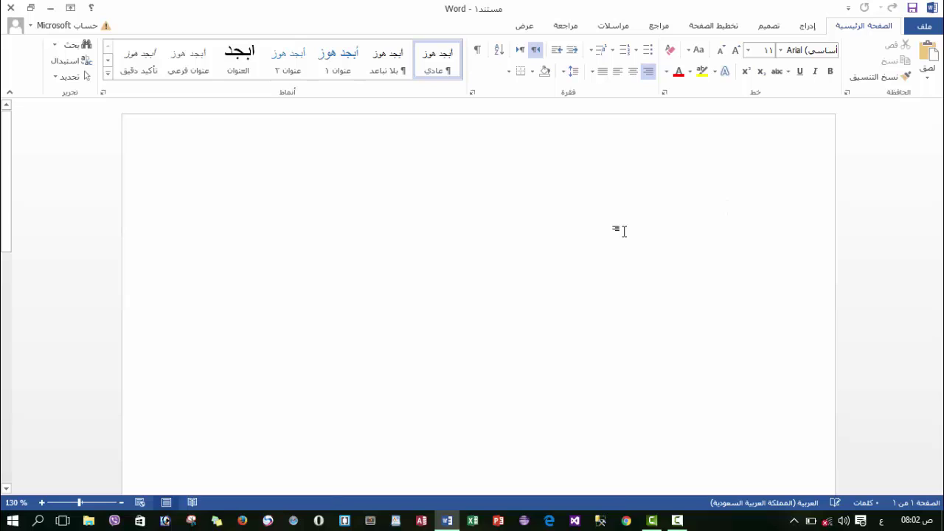
- Enter the title "اسم الكتاب" in Arabic on the first line and centre it
key("alt+shift")
key("alt+shift")
type("ال")
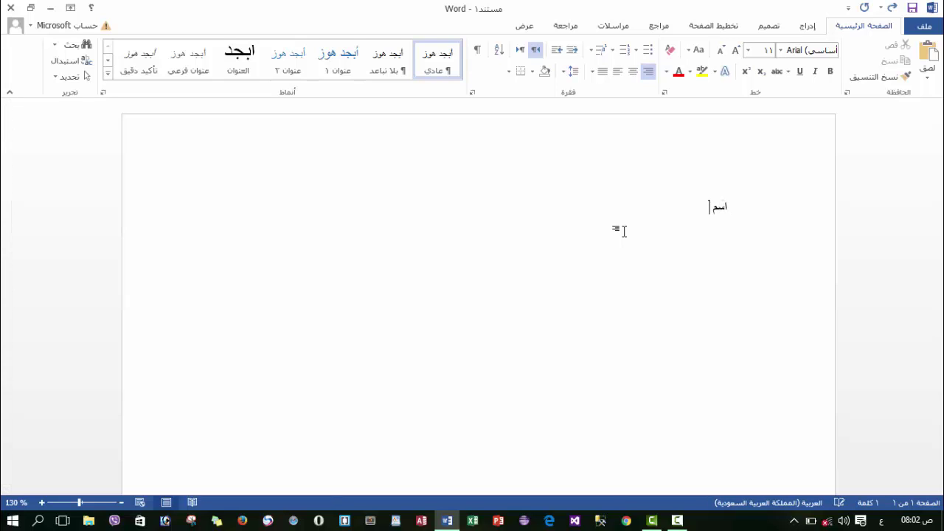
type("له")
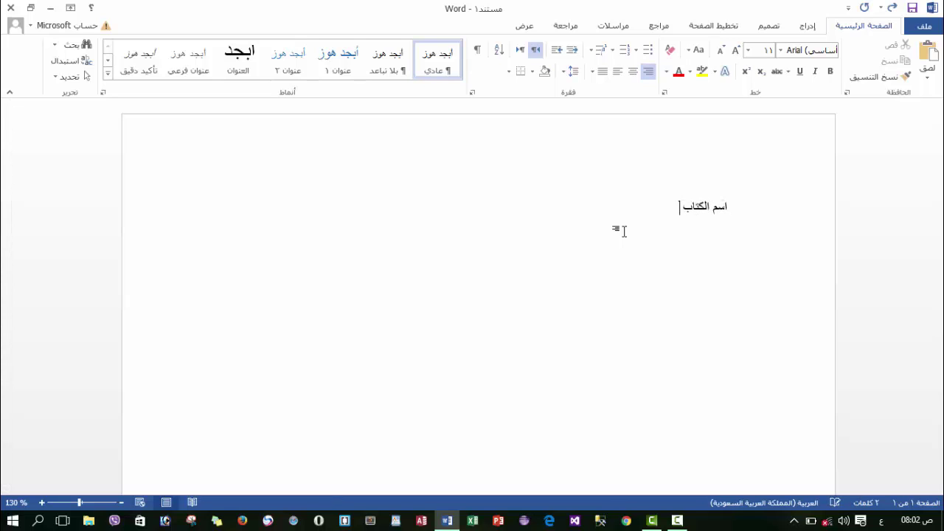
left_click_drag(624, 231, 659, 189)
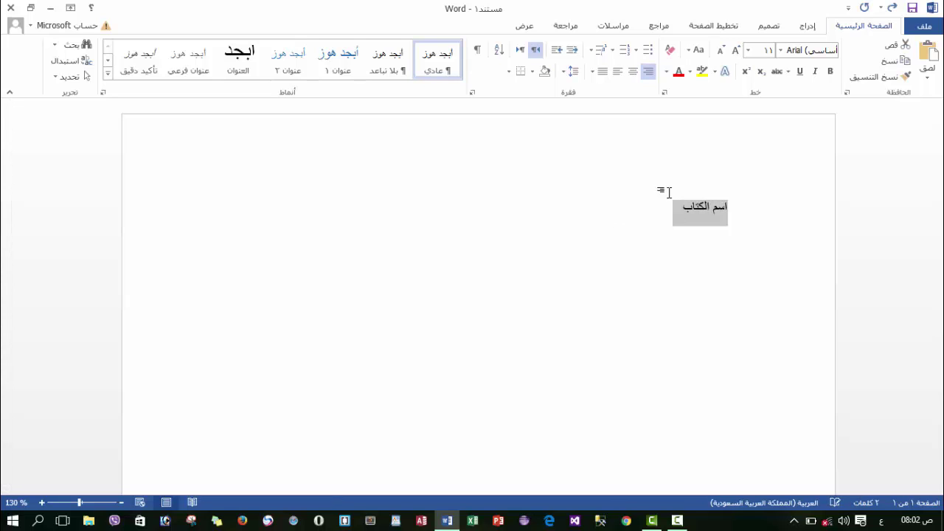
left_click(620, 71)
left_click(633, 71)
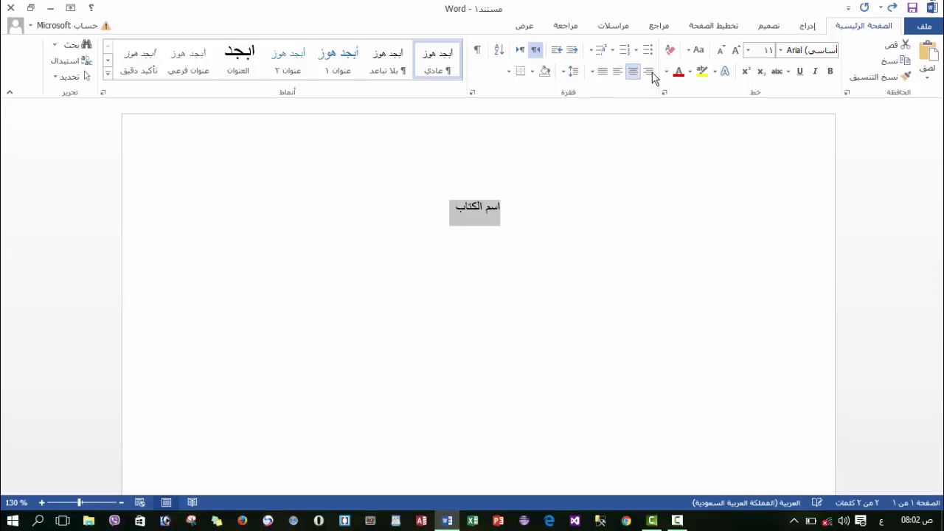
- Enlarge the selected title "اسم الكتاب" to font size 48
left_click(736, 50)
left_click(737, 51)
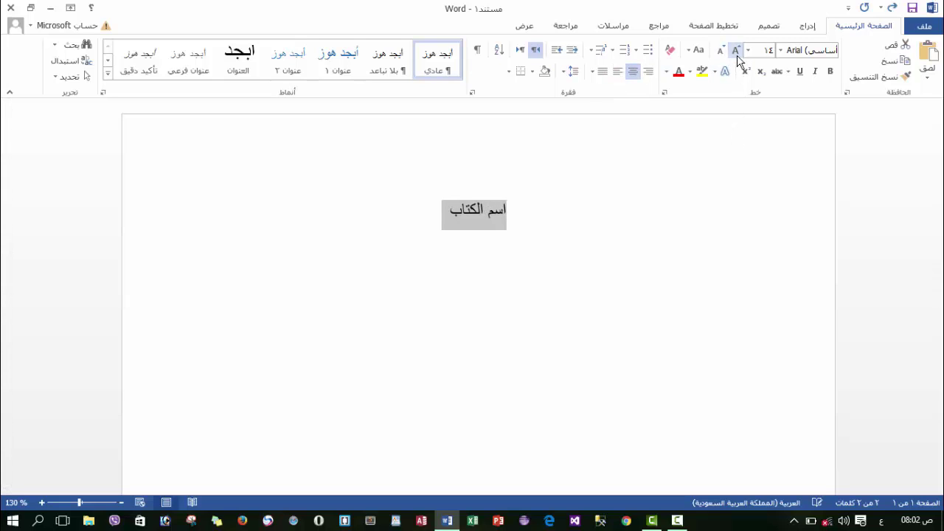
left_click(737, 50)
left_click(737, 51)
left_click(736, 50)
left_click(737, 50)
left_click(737, 50)
left_click(737, 50)
left_click(737, 50)
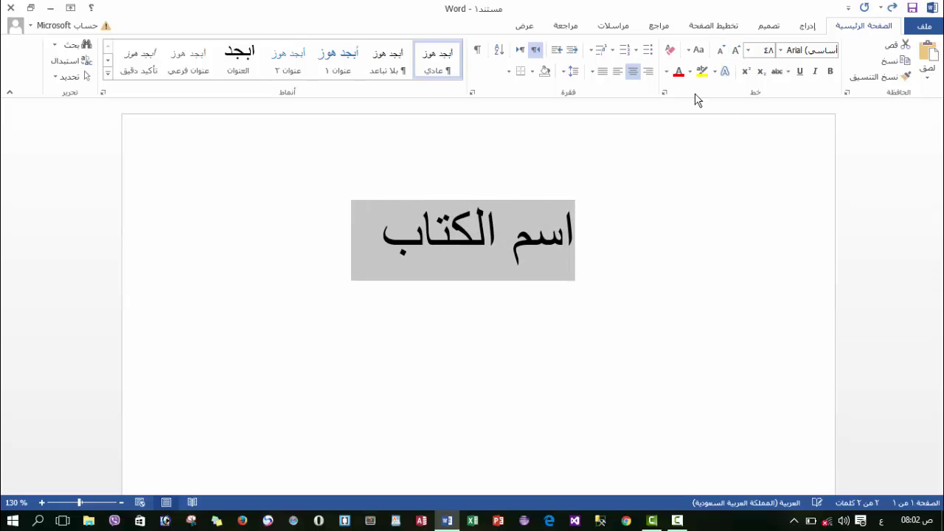
- Colour the title "اسم الكتاب" red and start a new line beneath it
left_click(667, 71)
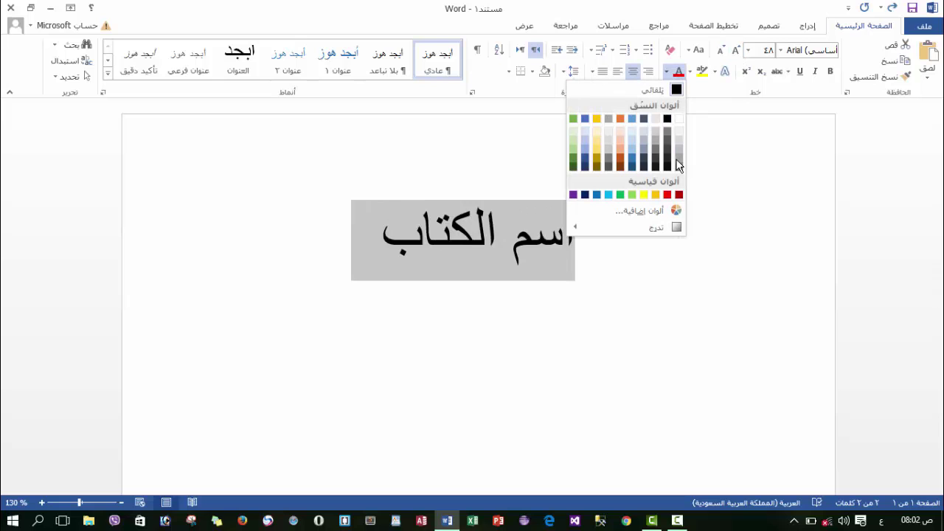
left_click(672, 196)
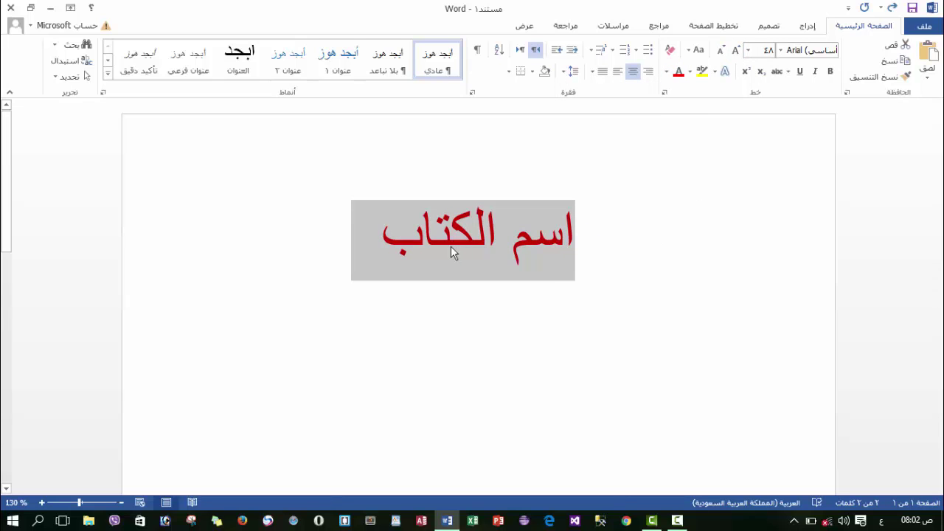
left_click(384, 233)
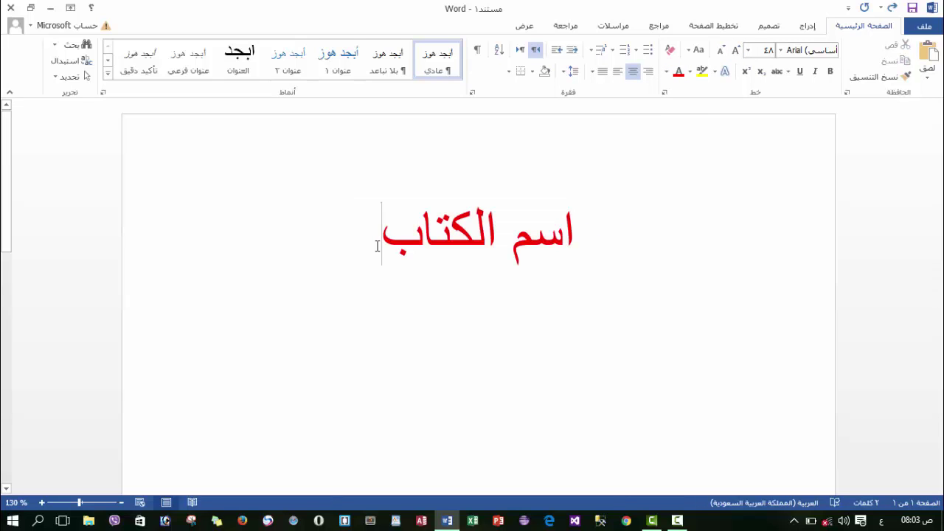
key("Return")
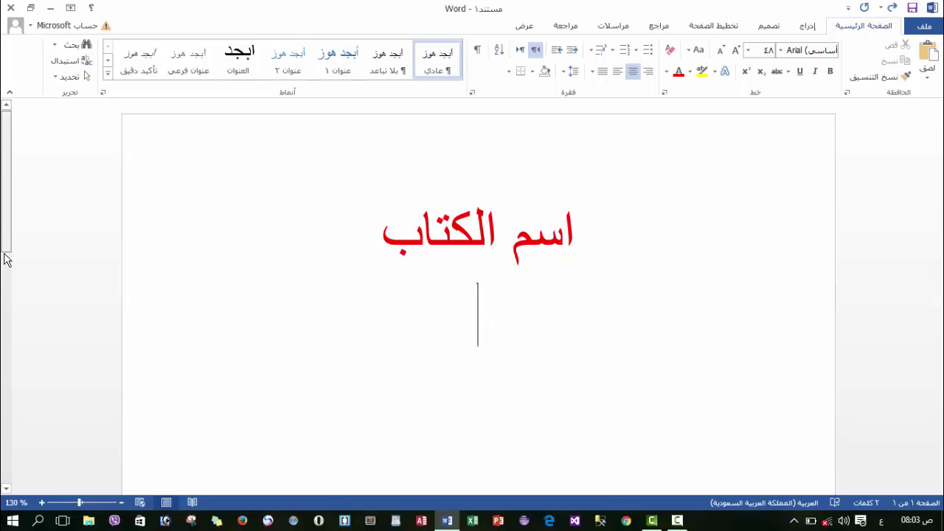
- Close the Word document and return to the desktop
left_click_drag(6, 259, 3, 175)
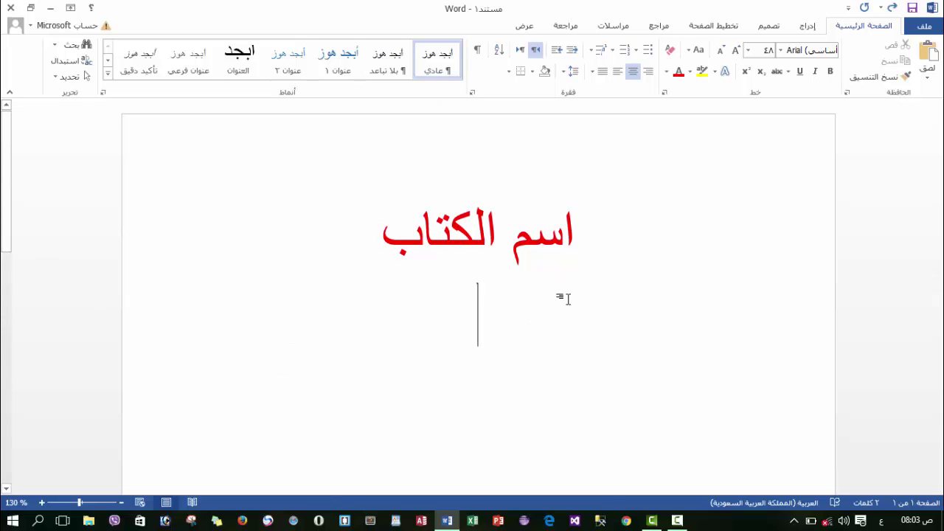
left_click(5, 6)
left_click(478, 289)
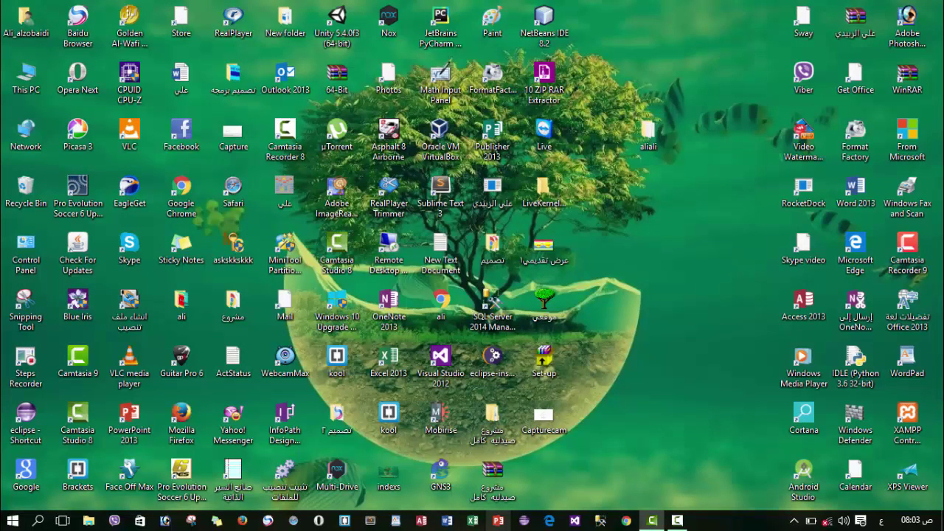
right_click(561, 326)
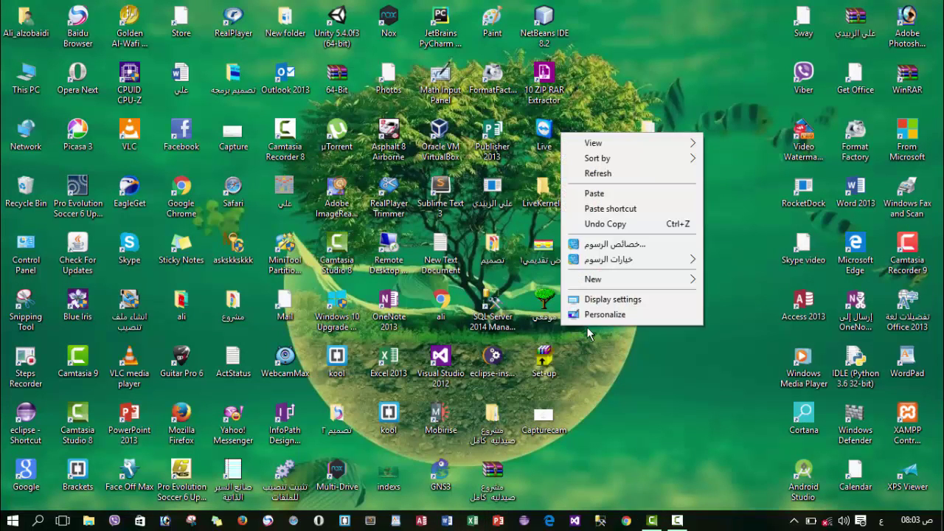
left_click(593, 179)
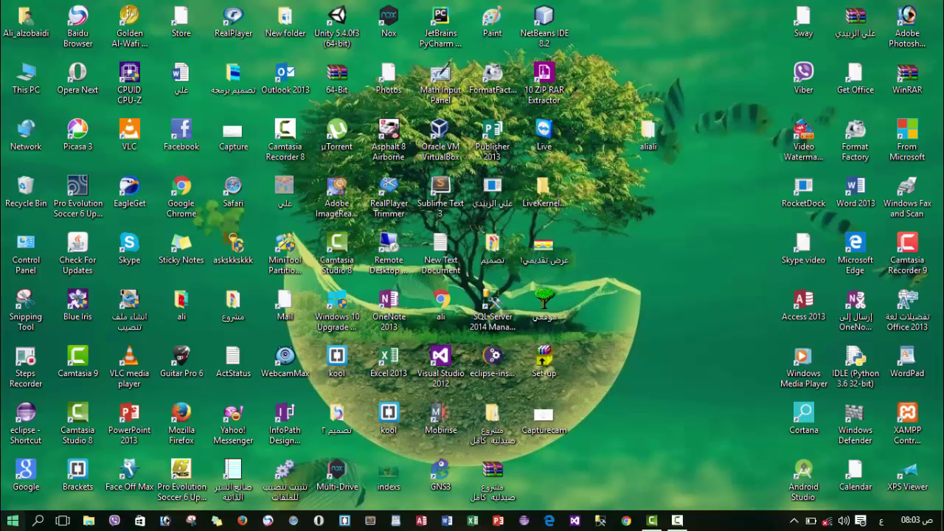
left_click(12, 521)
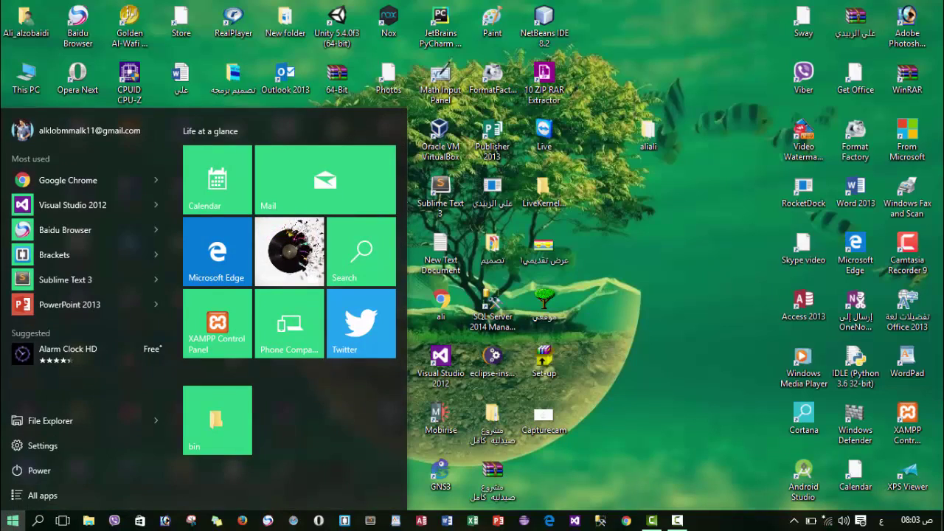
key("Escape")
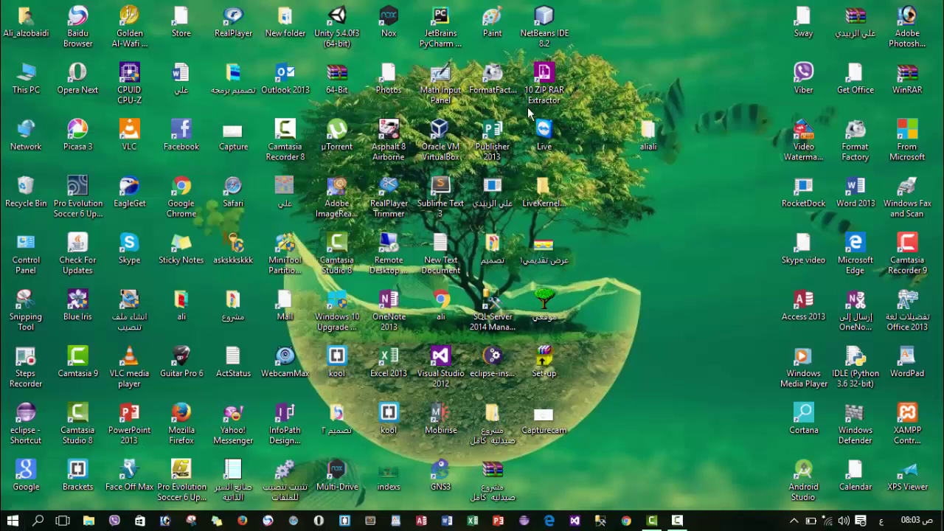
right_click(622, 90)
left_click(647, 127)
- Find Sticky Notes under Windows Accessories in the list of all apps and launch it
left_click(8, 523)
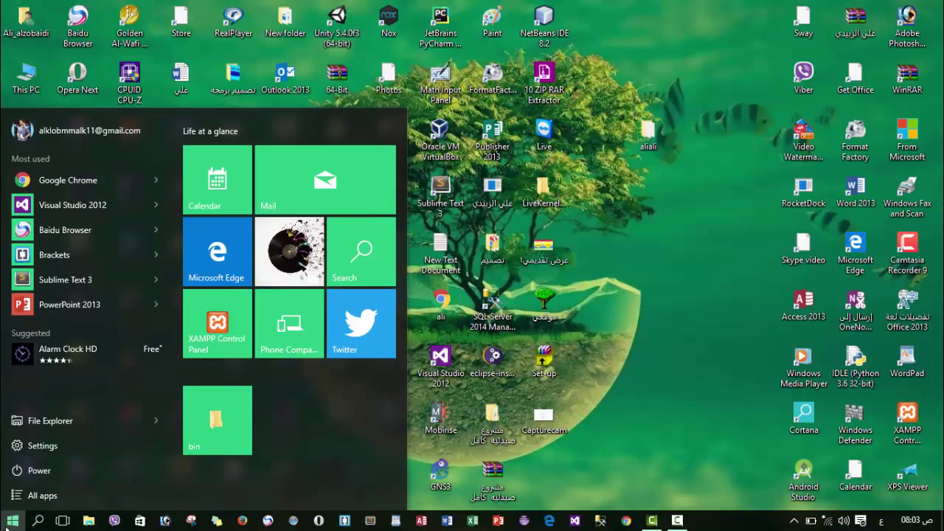
left_click(44, 497)
left_click_drag(177, 141, 172, 458)
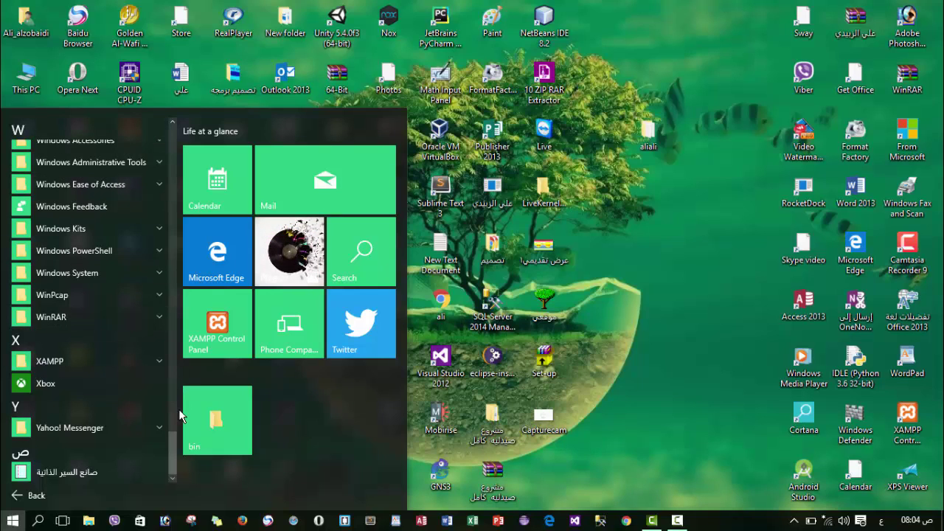
left_click_drag(171, 451, 171, 439)
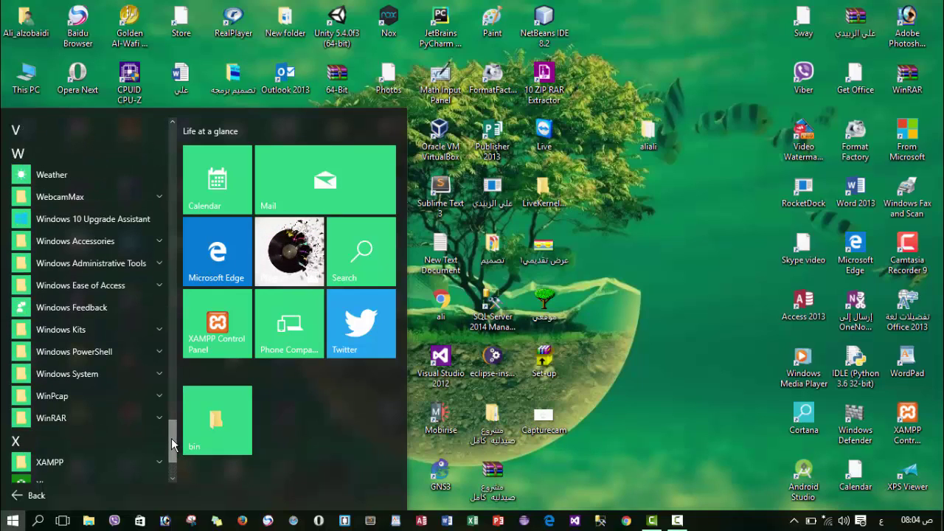
left_click(132, 251)
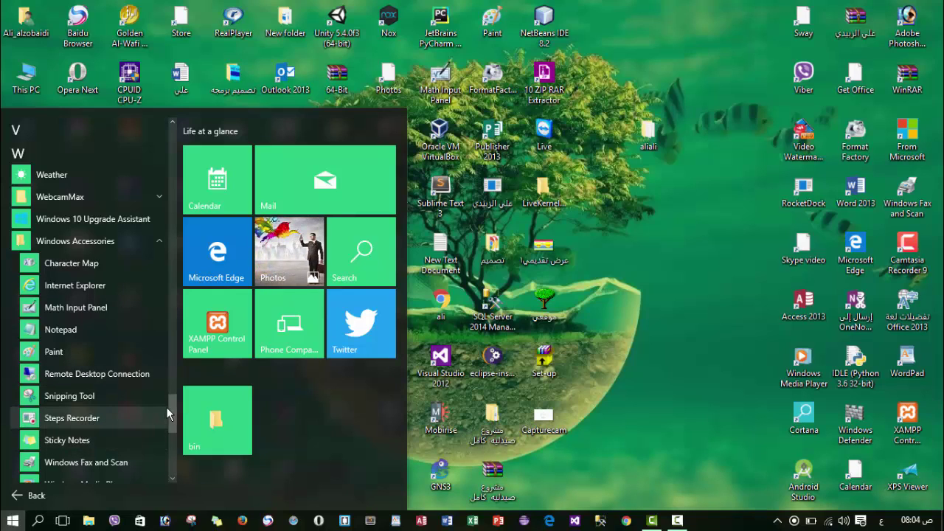
scroll(169, 415, "down", 1)
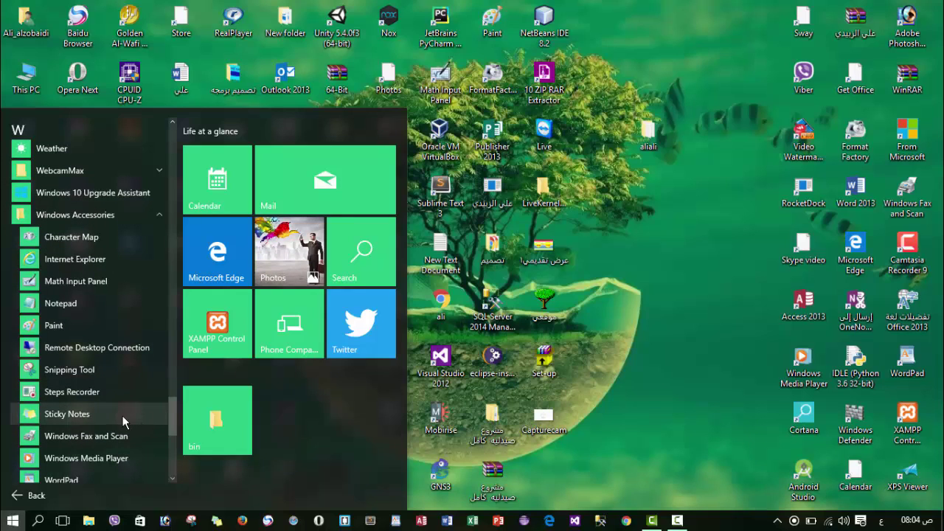
left_click(122, 416)
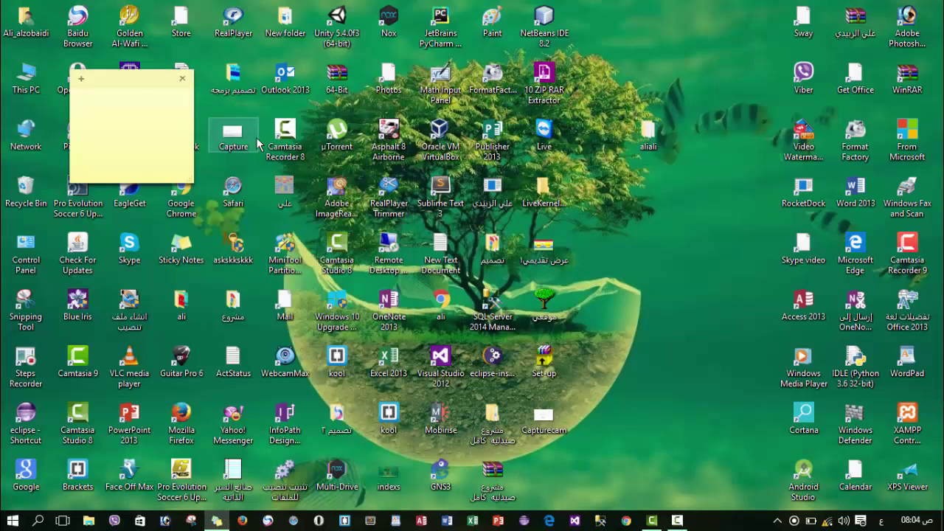
- Write "بسم الله الرحمن الرحيم" in the new sticky note and resize the note to a compact rectangle around the text
left_click_drag(124, 87, 288, 50)
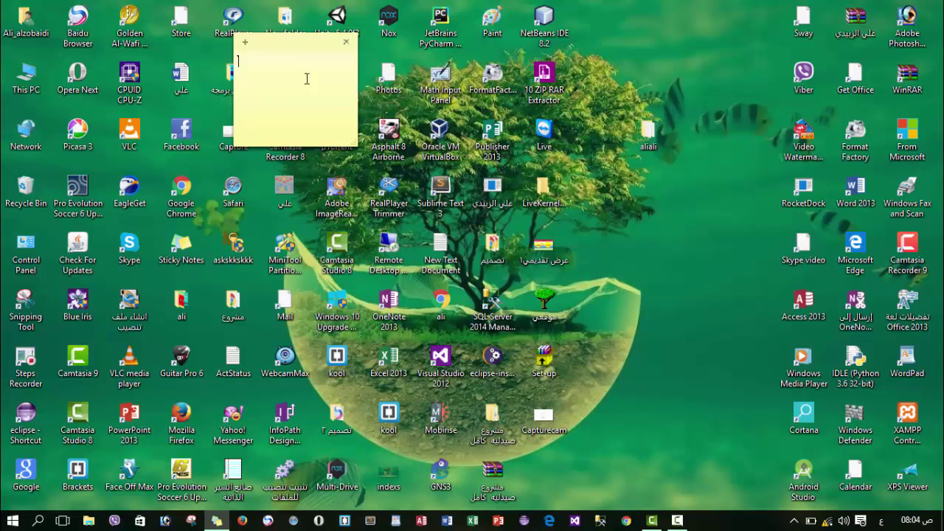
left_click_drag(350, 140, 636, 341)
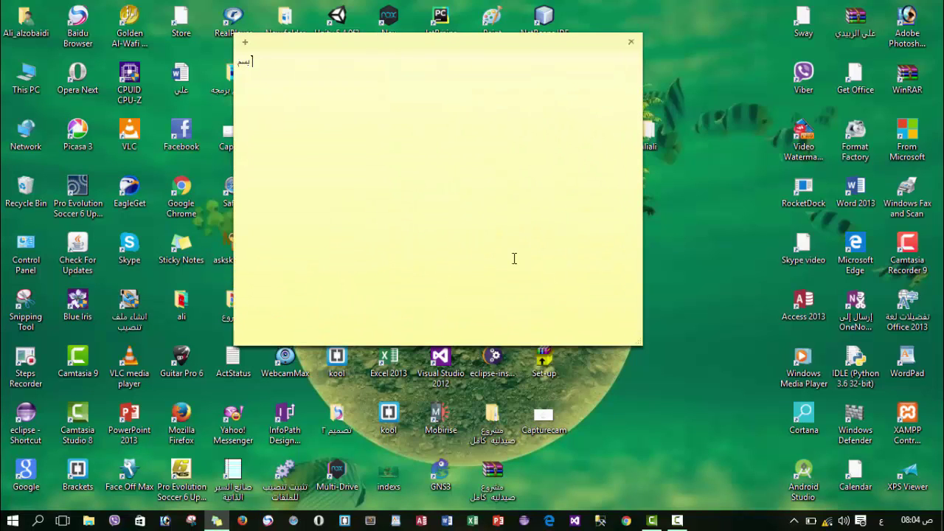
type("الله الرحمن الرحيم")
key("BackSpace")
left_click_drag(635, 344, 375, 127)
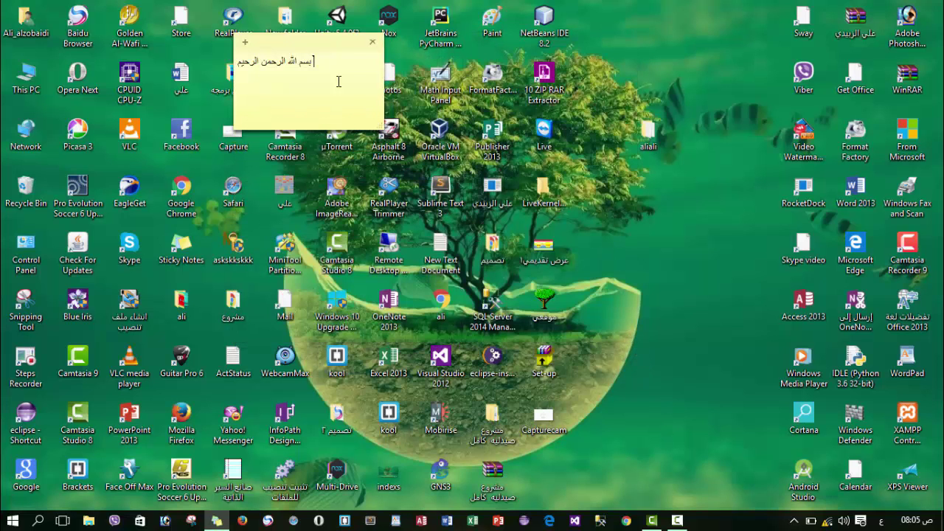
- Place the sticky note in the upper-right corner of the desktop, over the icons there
left_click_drag(290, 42, 831, 21)
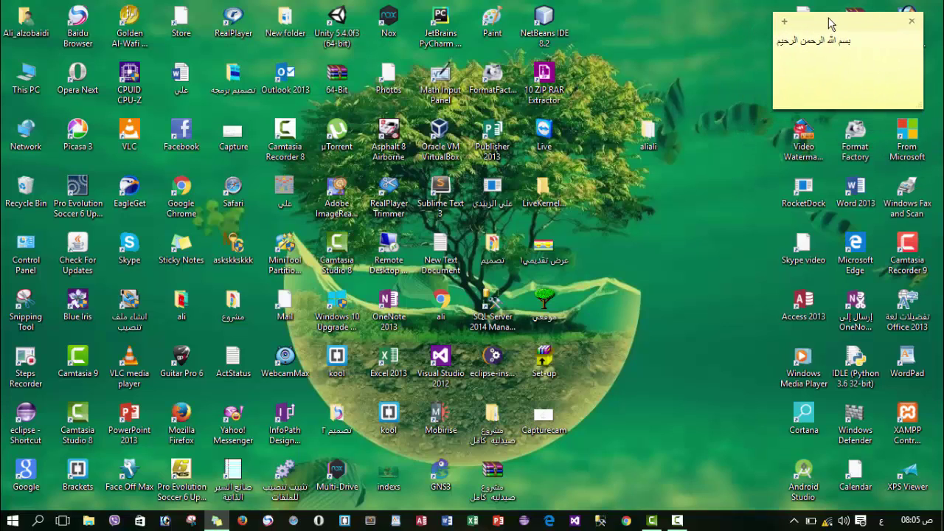
right_click(694, 212)
left_click(722, 254)
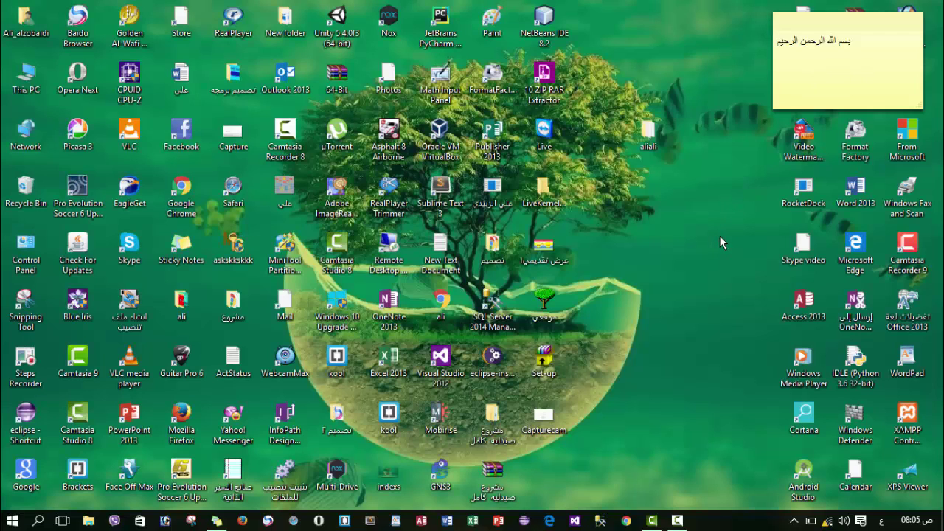
left_click(847, 27)
left_click_drag(843, 28, 841, 31)
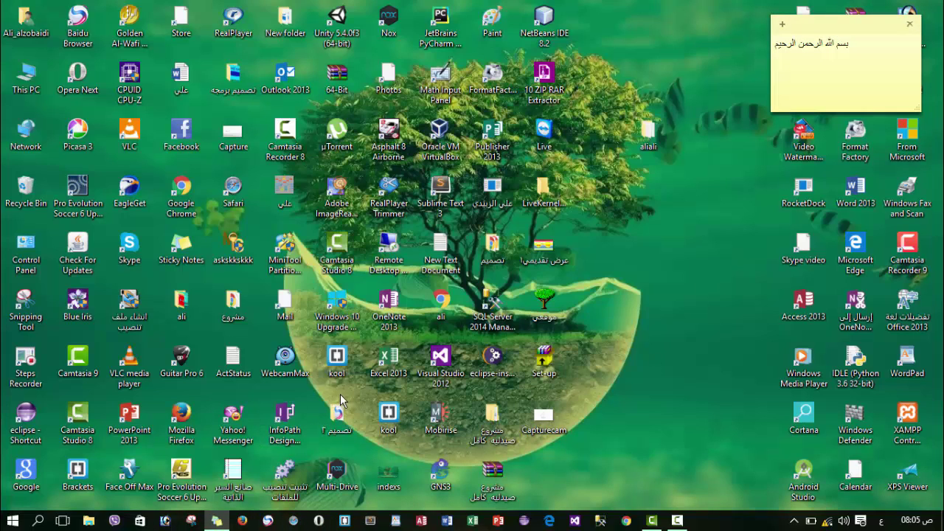
- Capture a rectangular snip of the desktop icons from the upper-left area with Snipping Tool
left_click(191, 521)
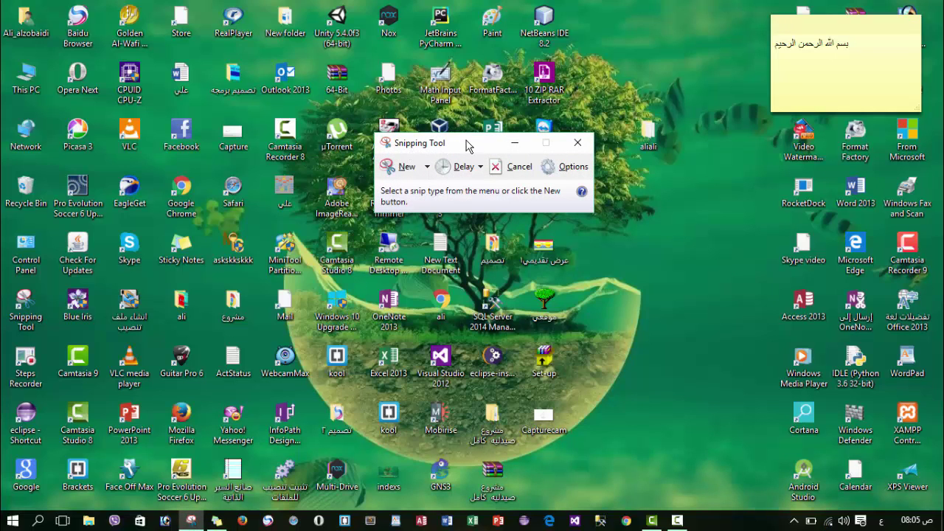
left_click_drag(470, 145, 515, 147)
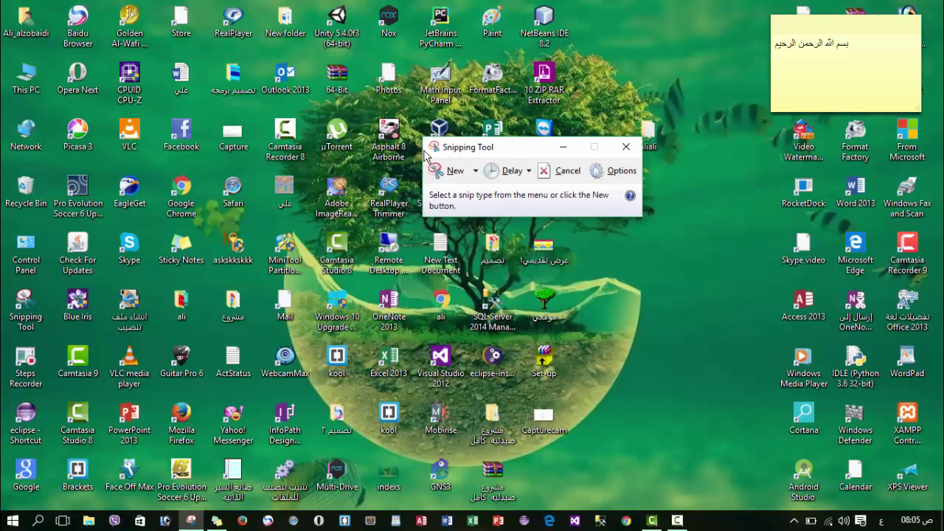
left_click(475, 174)
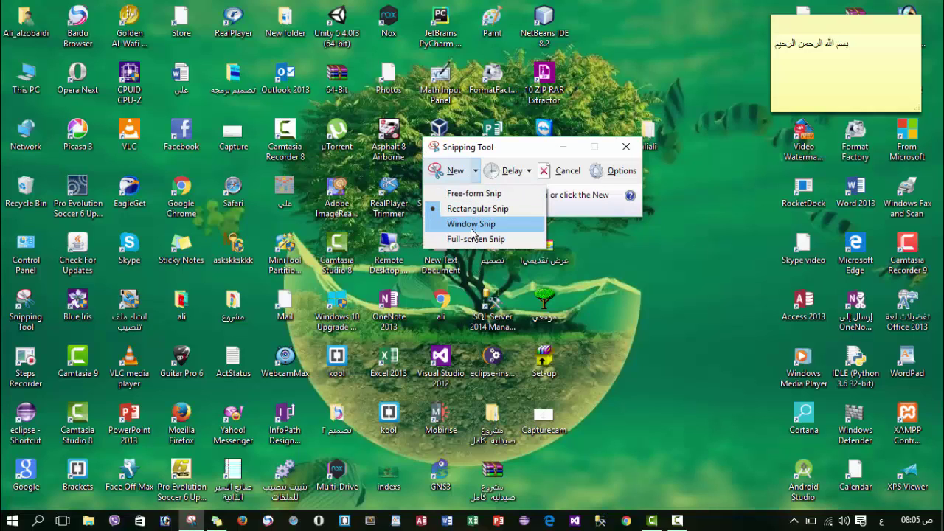
left_click(509, 239)
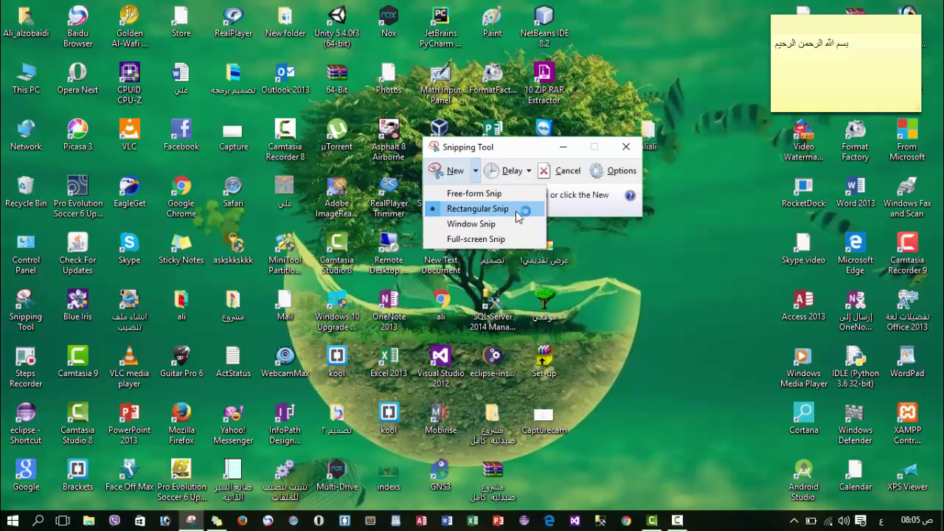
left_click(504, 209)
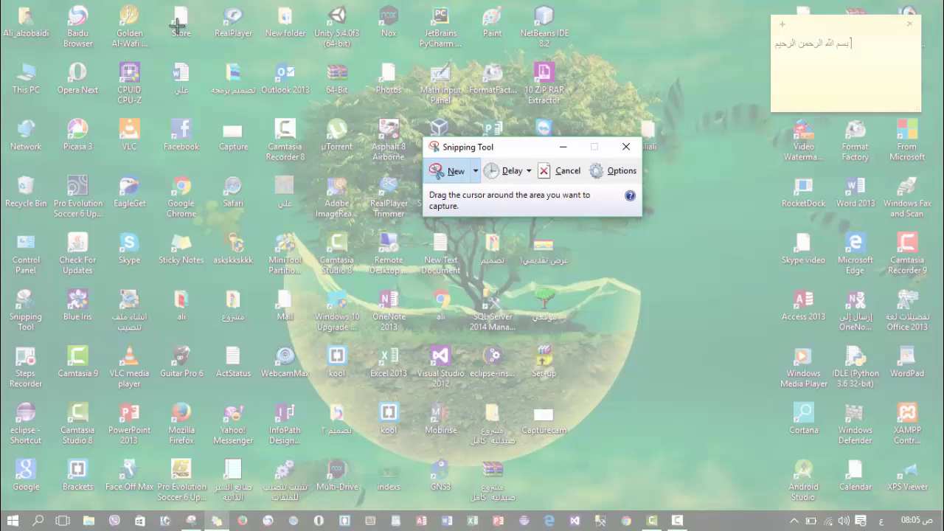
left_click_drag(23, 43, 339, 346)
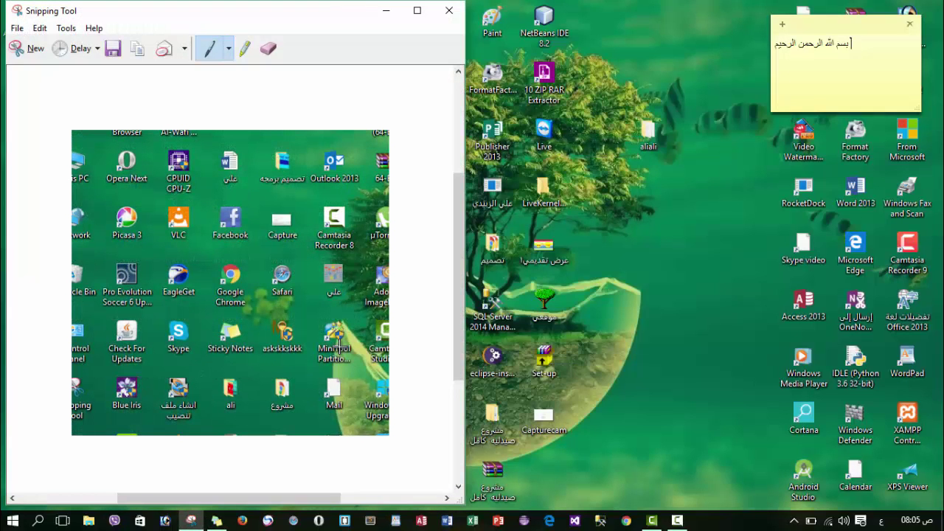
- Mark the snip with two highlighter strokes, one beside the CPUID CPU-Z label and one above the Facebook label
left_click(114, 48)
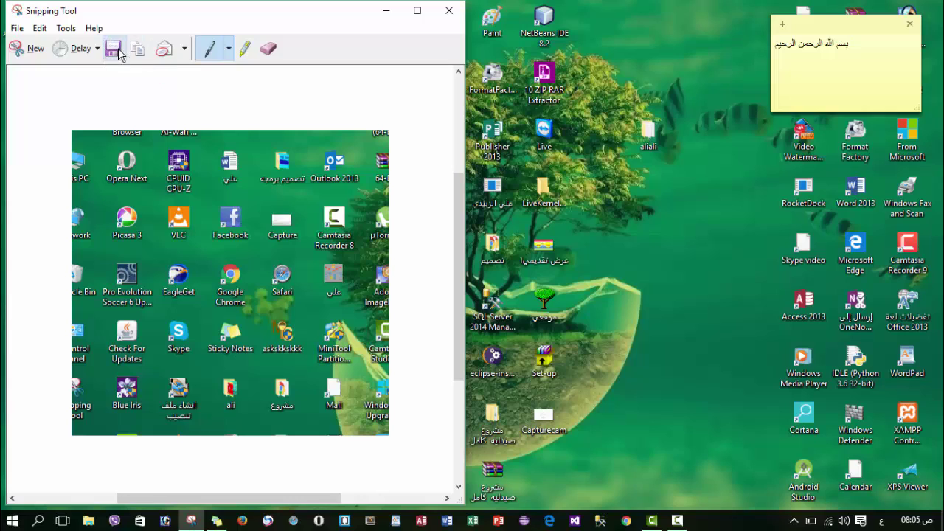
left_click(246, 49)
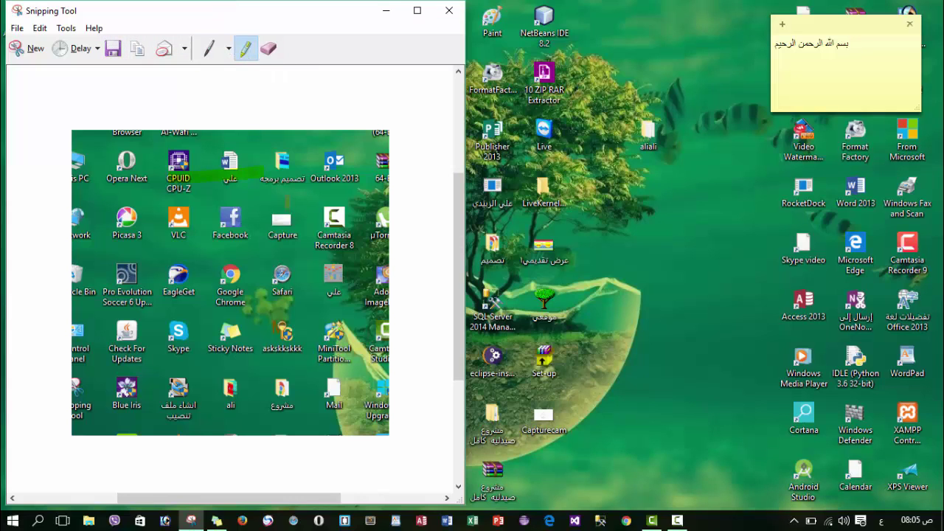
left_click_drag(288, 202, 215, 212)
- Draw several freehand blue pen strokes over the icons in the middle of the snip
left_click(228, 48)
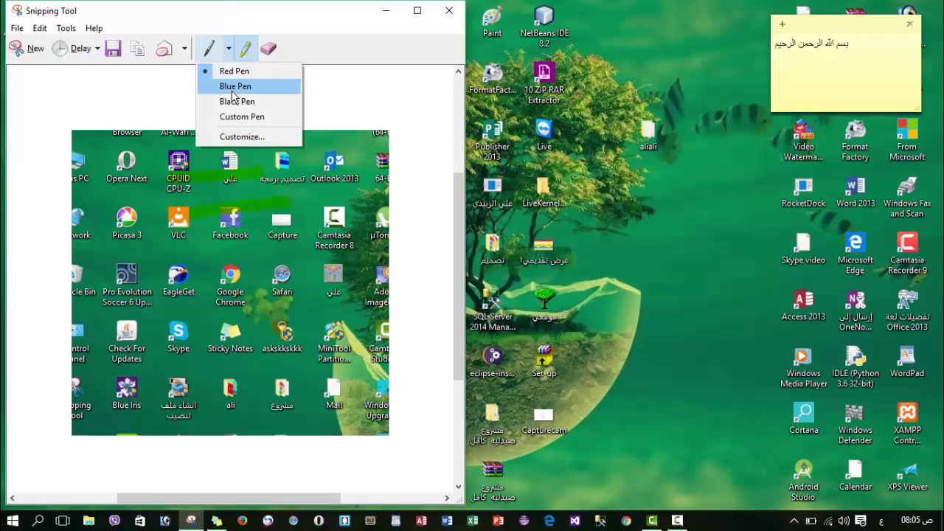
left_click(235, 86)
mouse_move(242, 168)
left_mouse_down()
mouse_move(278, 221)
mouse_move(325, 254)
left_mouse_up()
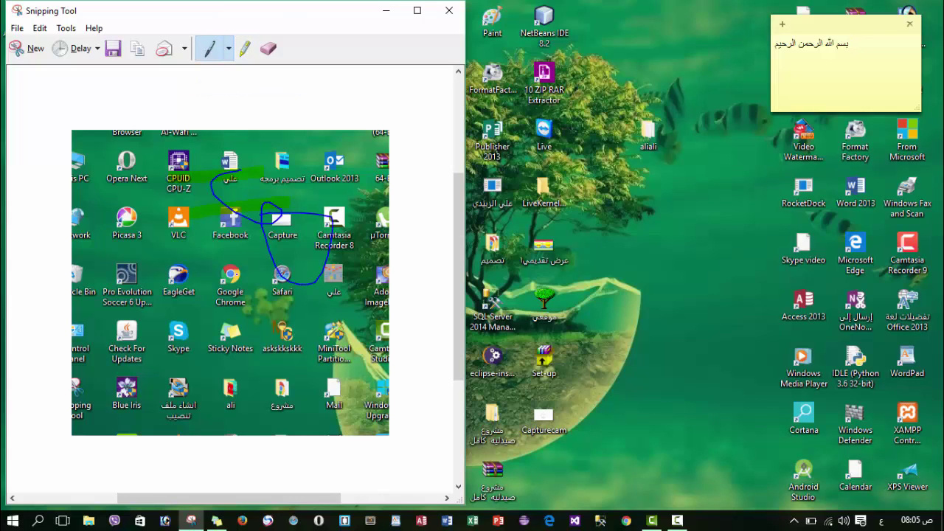
mouse_move(264, 214)
left_mouse_down()
mouse_move(267, 289)
mouse_move(235, 282)
left_mouse_up()
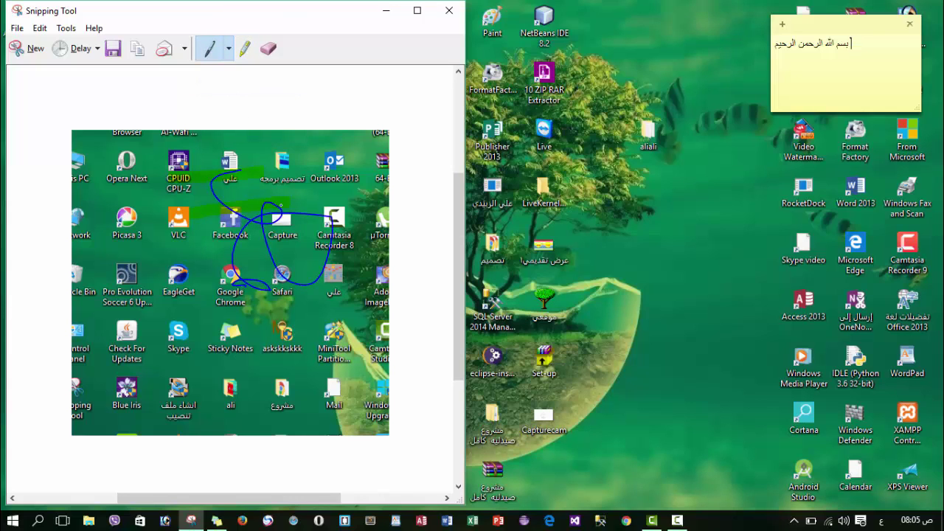
left_click_drag(141, 244, 282, 343)
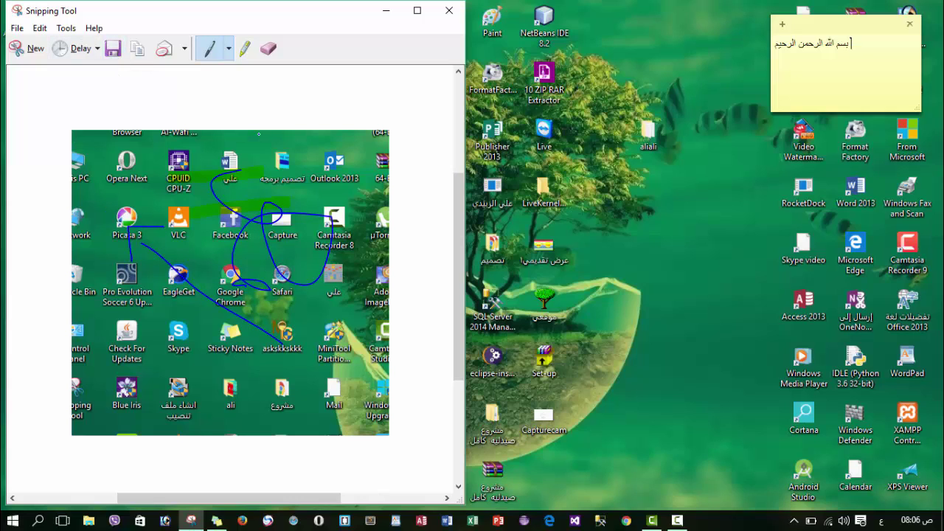
- Close Snipping Tool and discard the annotated snip without saving it
left_click(450, 16)
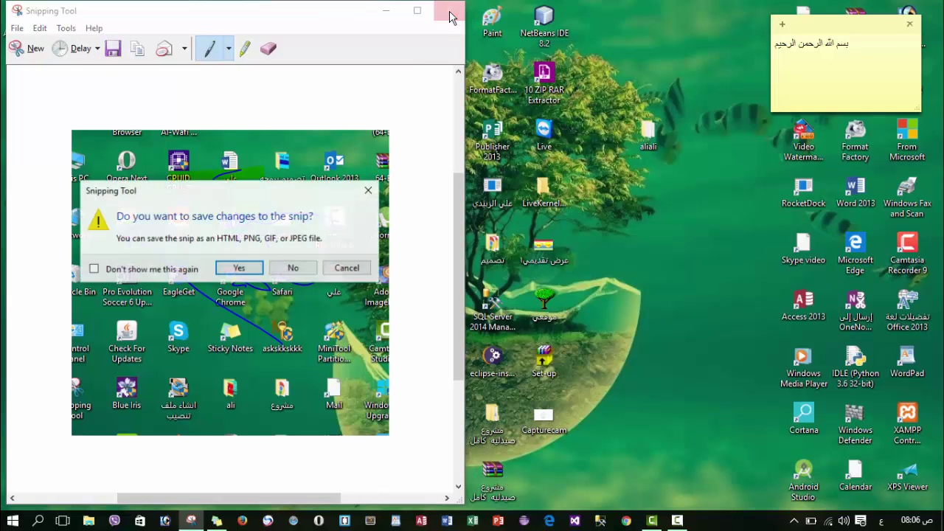
left_click(297, 269)
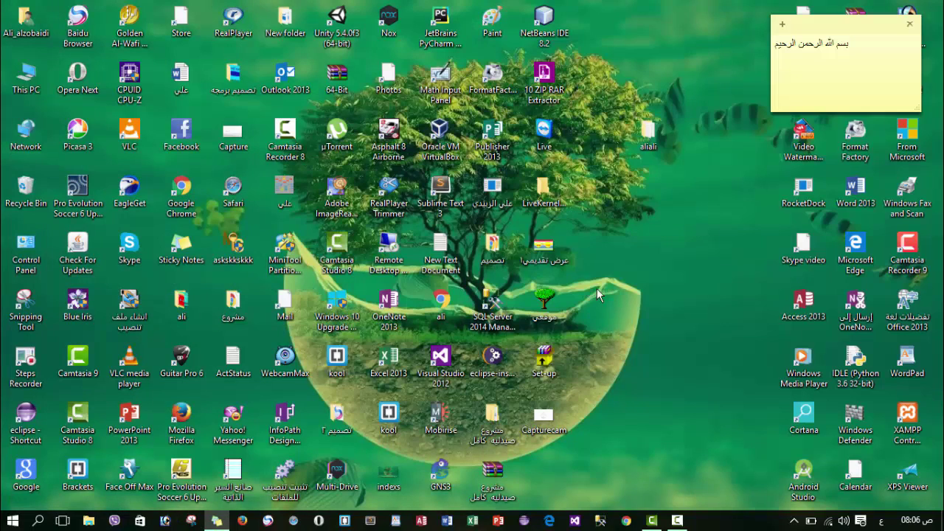
left_click(679, 520)
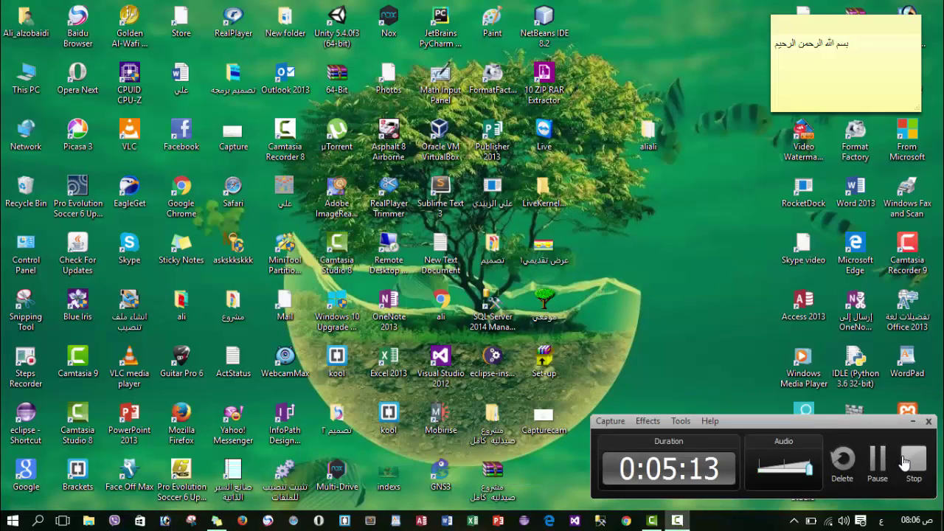